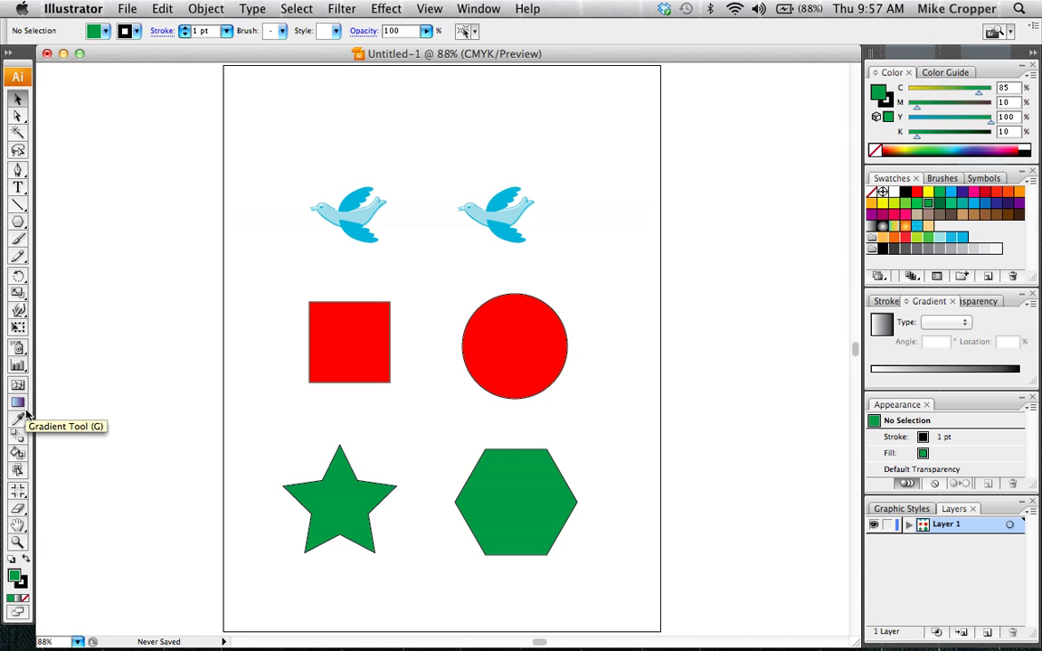
# Look through the Effect menu, close it, and briefly try the Direct Selection tool
pyautogui.click(128, 9)
pyautogui.moveTo(389, 11)
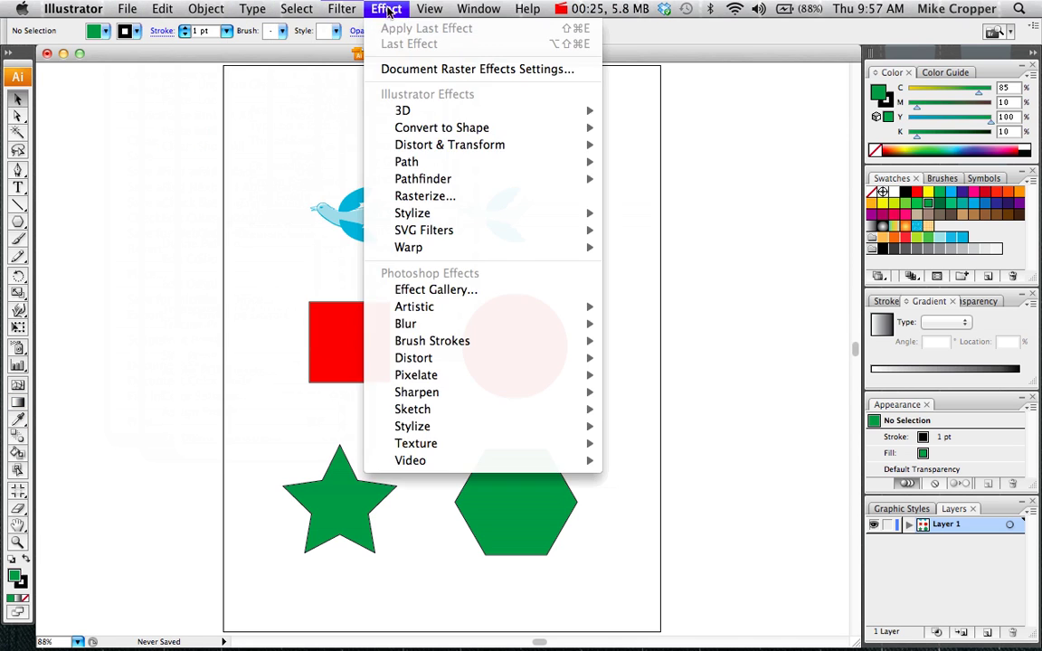
pyautogui.click(204, 55)
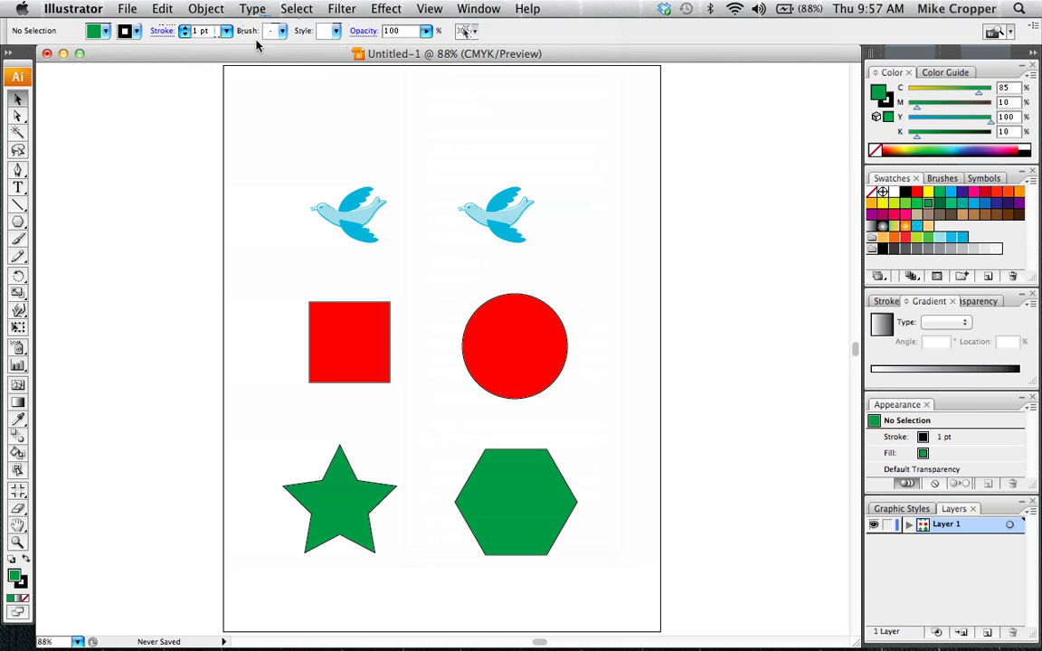
pyautogui.click(17, 117)
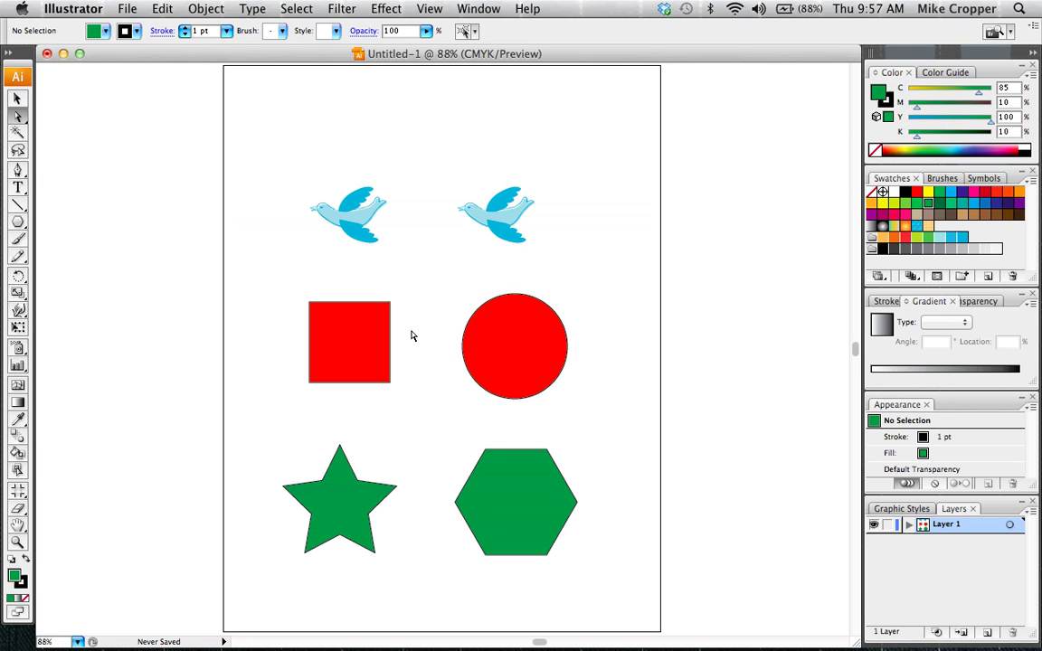
pyautogui.press('v')
# Move the left bird toward the top-left and enlarge it, keeping it horizontal
pyautogui.click(17, 99)
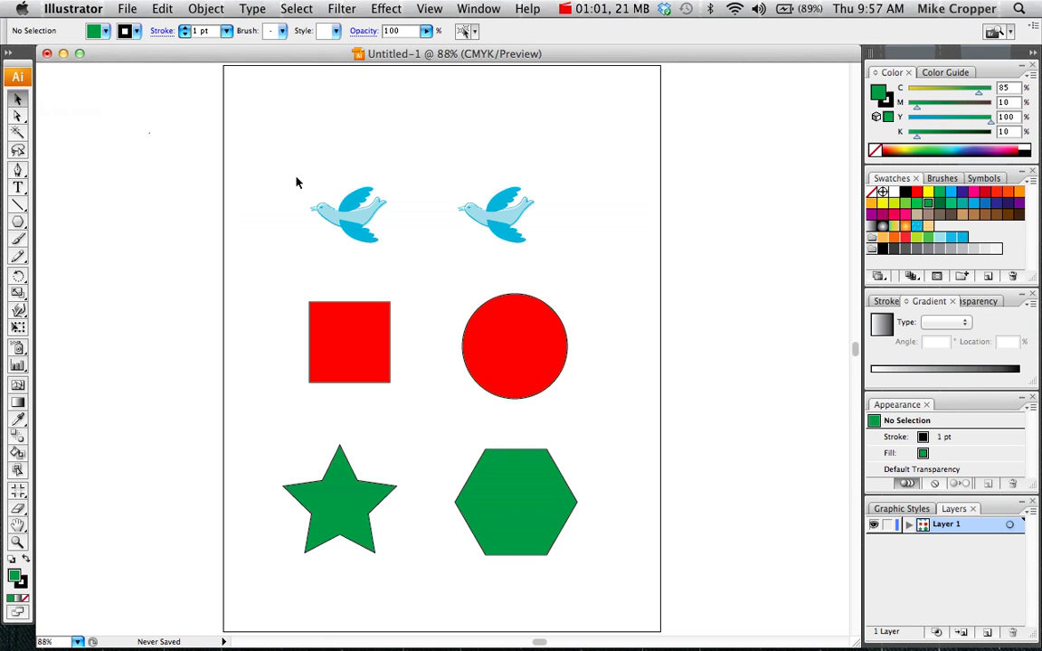
pyautogui.moveTo(353, 226)
pyautogui.mouseDown()
pyautogui.moveTo(316, 195)
pyautogui.moveTo(296, 152)
pyautogui.moveTo(434, 151)
pyautogui.moveTo(340, 215)
pyautogui.mouseUp()
pyautogui.moveTo(374, 180); pyautogui.dragTo(427, 158)
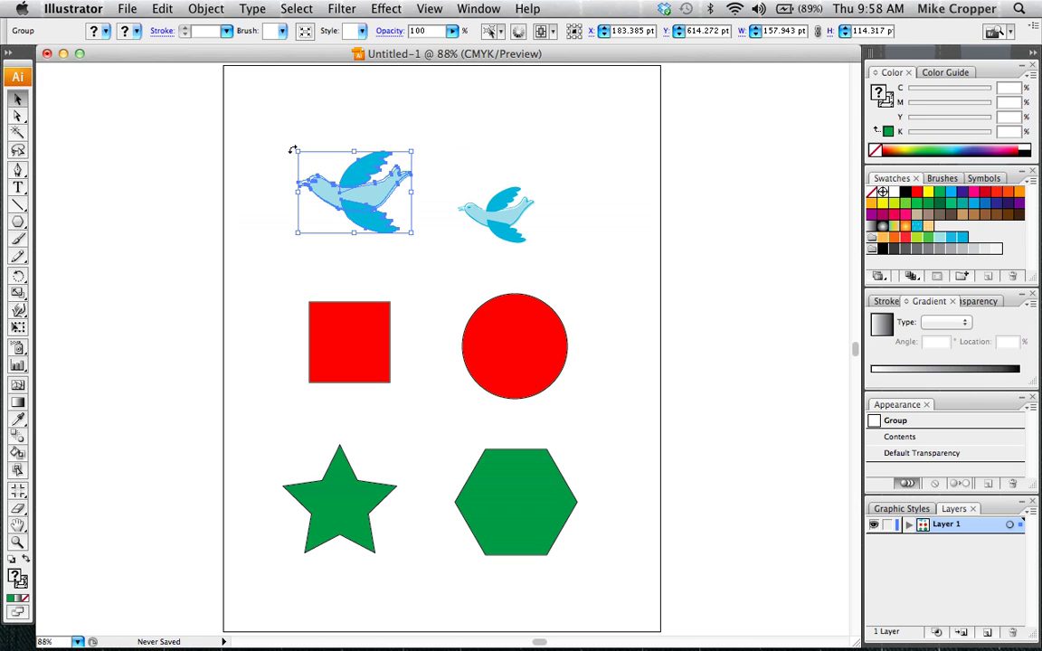
pyautogui.moveTo(291, 150); pyautogui.dragTo(301, 236)
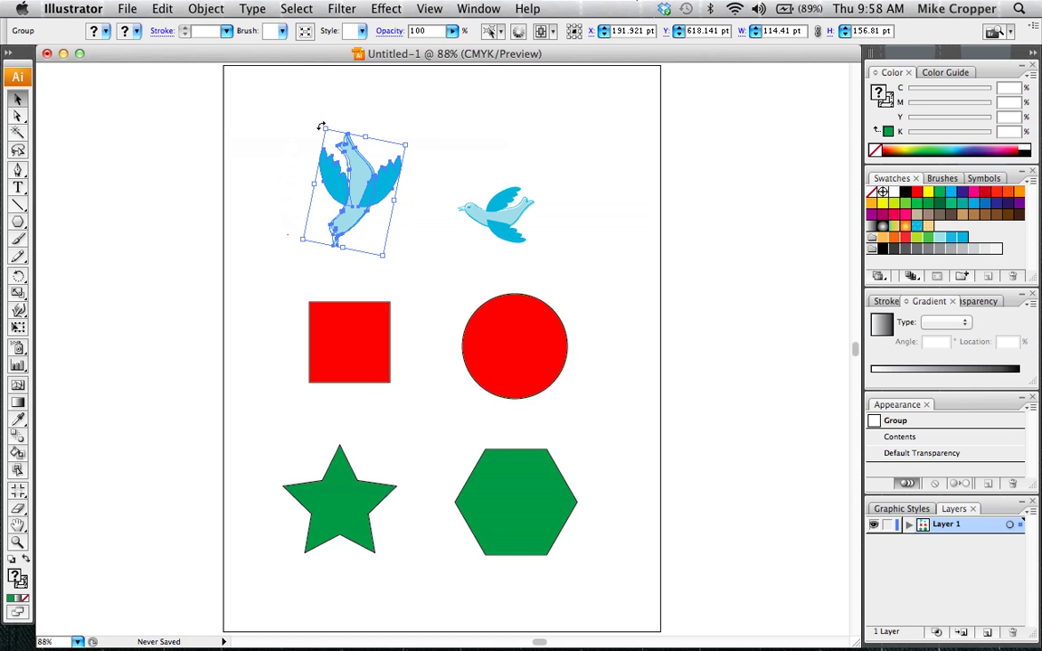
pyautogui.moveTo(322, 121); pyautogui.dragTo(418, 144)
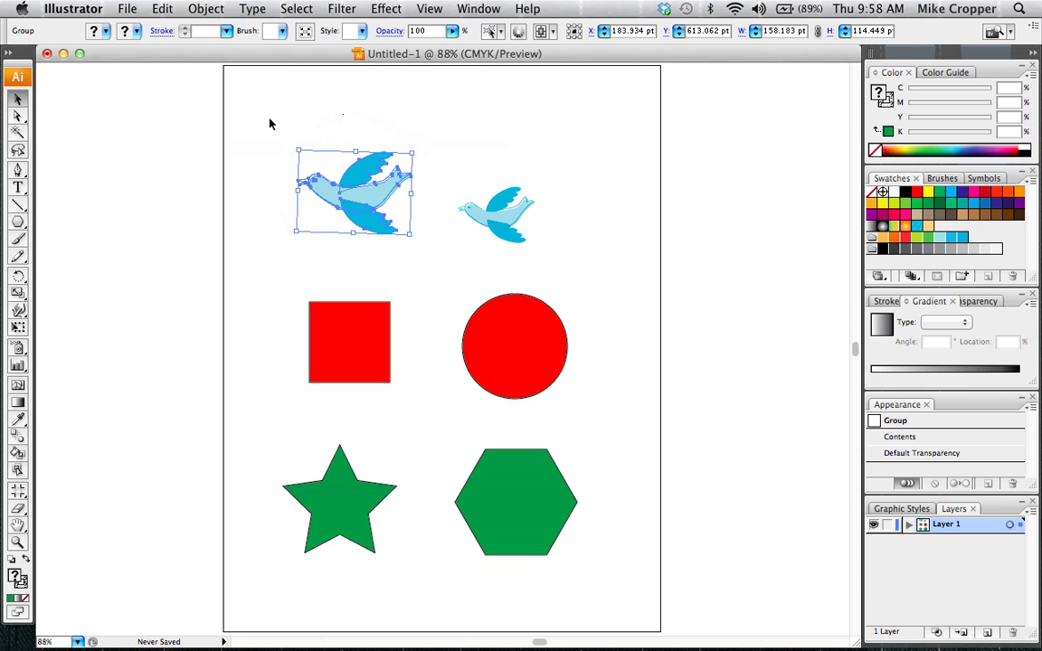
# Scale both birds up together and shift them into place across the top
pyautogui.moveTo(272, 119); pyautogui.dragTo(595, 202)
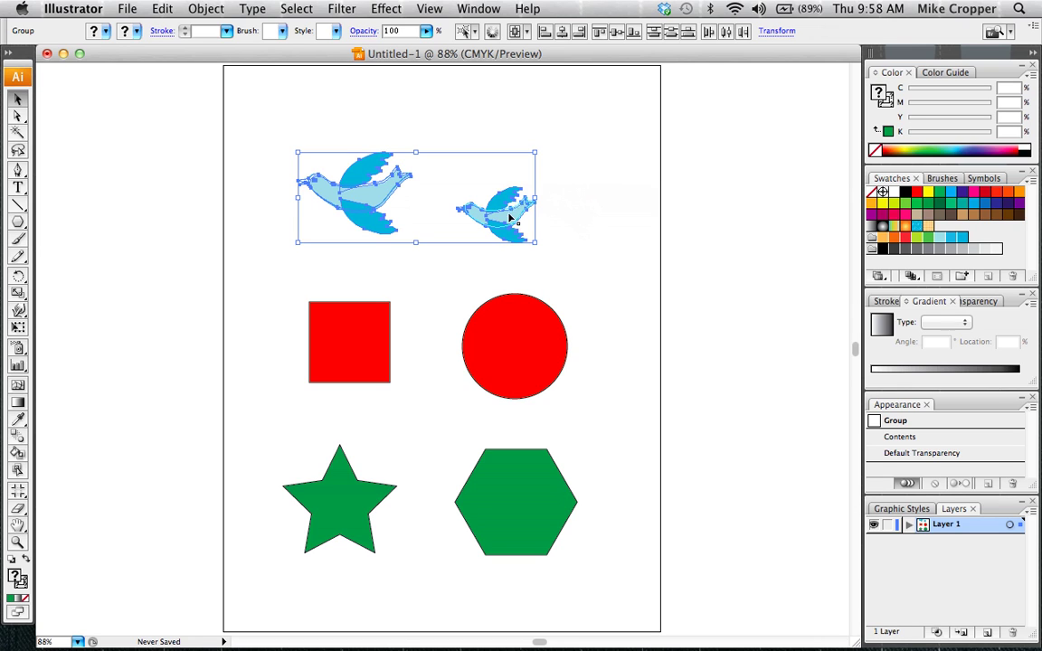
pyautogui.moveTo(504, 225)
pyautogui.mouseDown()
pyautogui.moveTo(624, 147)
pyautogui.moveTo(530, 195)
pyautogui.moveTo(499, 240)
pyautogui.mouseUp()
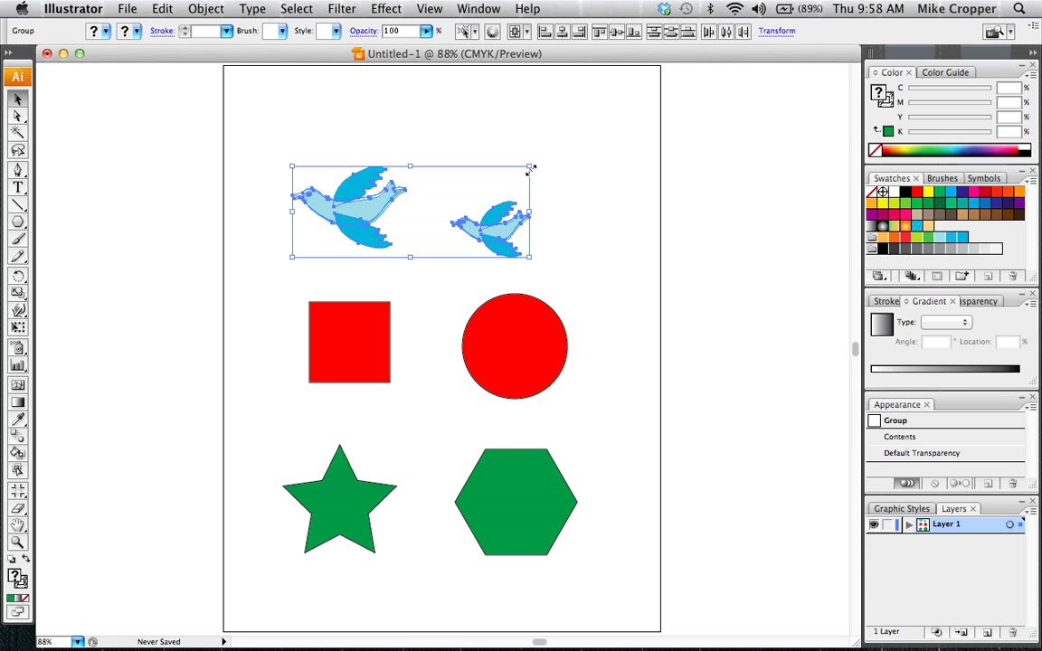
pyautogui.moveTo(531, 169); pyautogui.dragTo(616, 133)
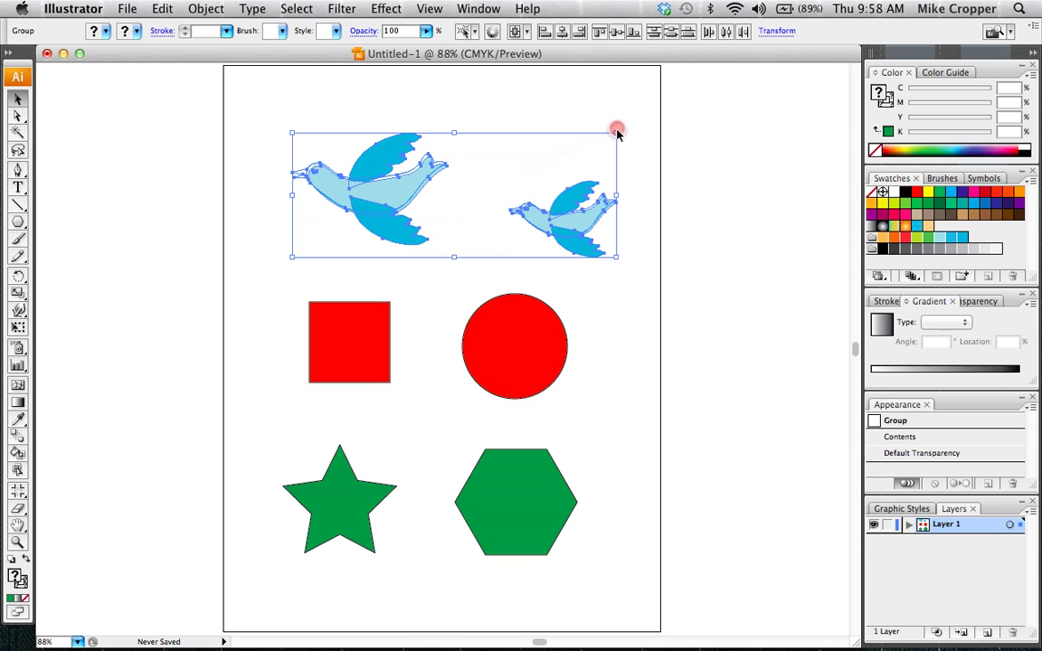
pyautogui.moveTo(599, 199); pyautogui.dragTo(588, 233)
pyautogui.click(627, 283)
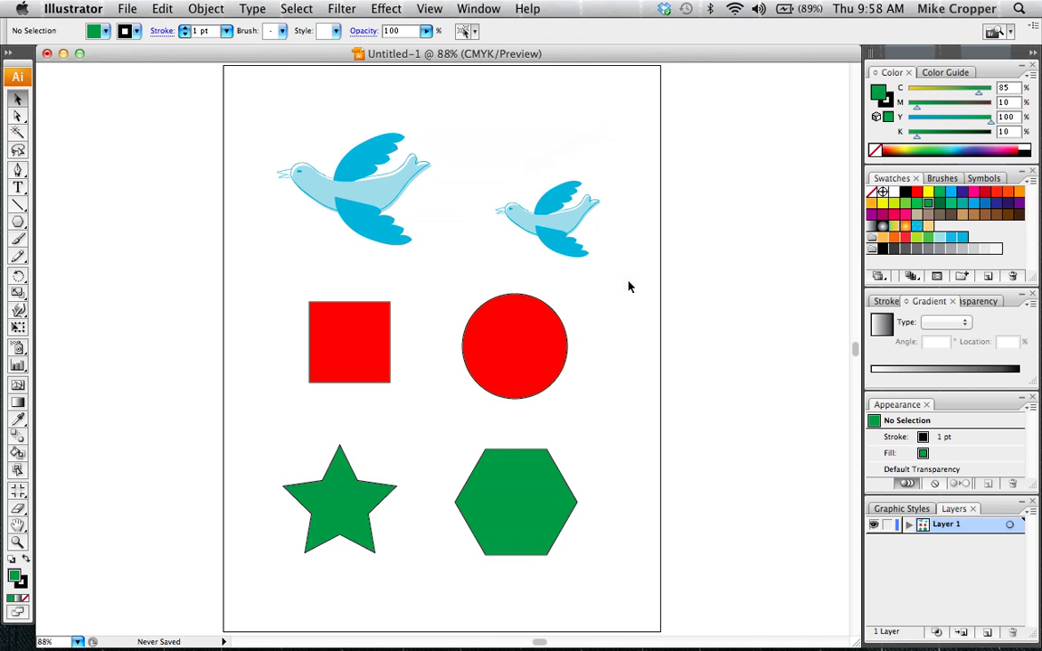
# Zoom in on the large bird and ungroup its parts
pyautogui.click(19, 119)
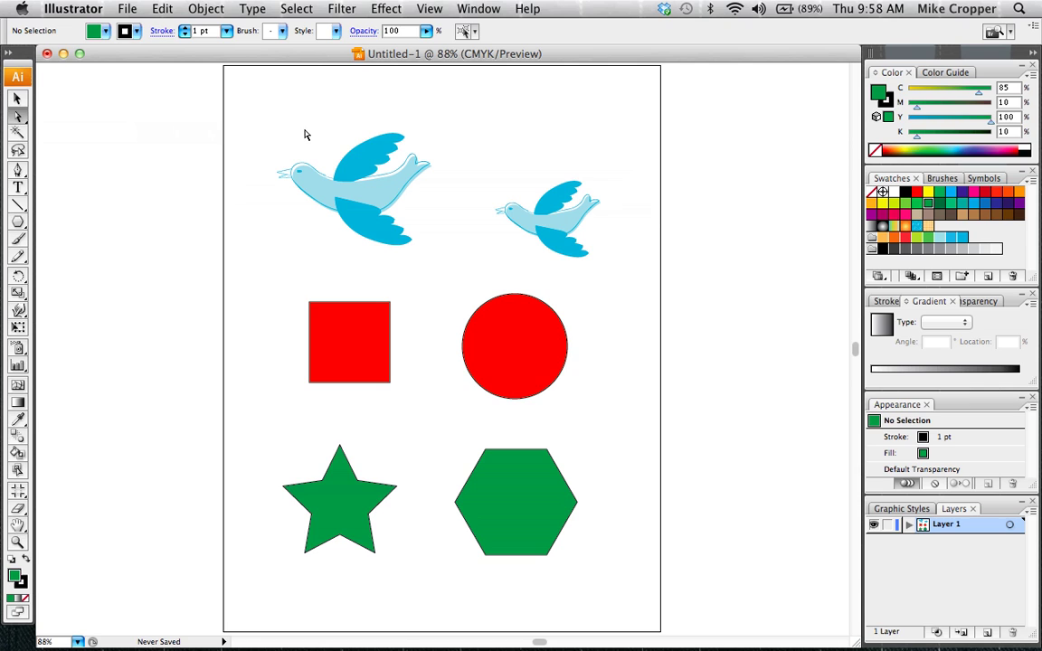
pyautogui.press('z')
pyautogui.moveTo(268, 116); pyautogui.dragTo(442, 242)
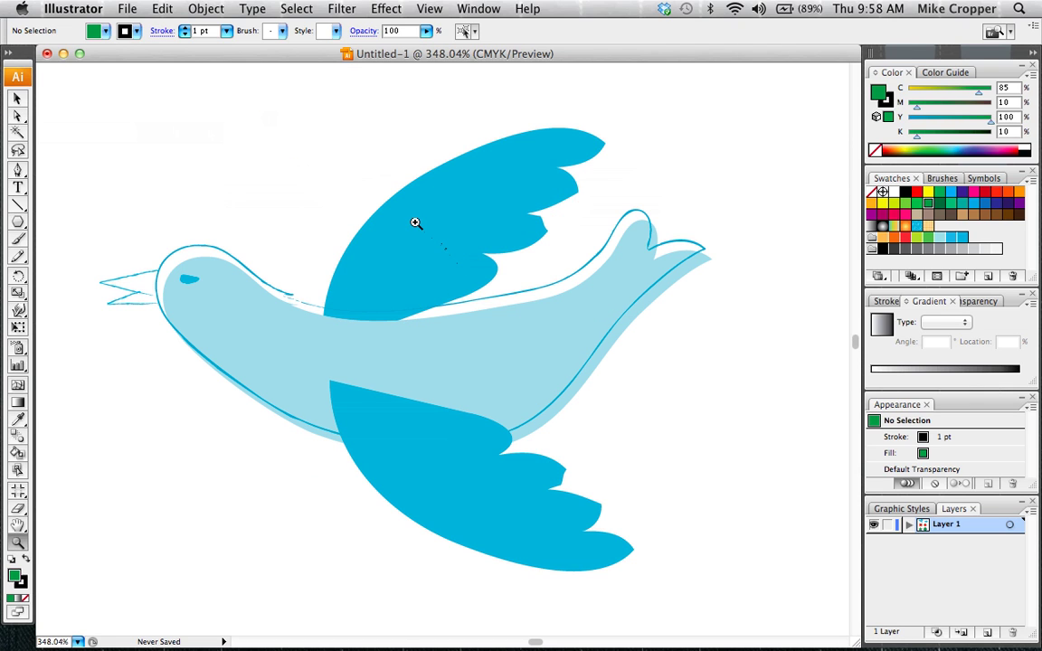
pyautogui.press('v')
pyautogui.click(416, 223)
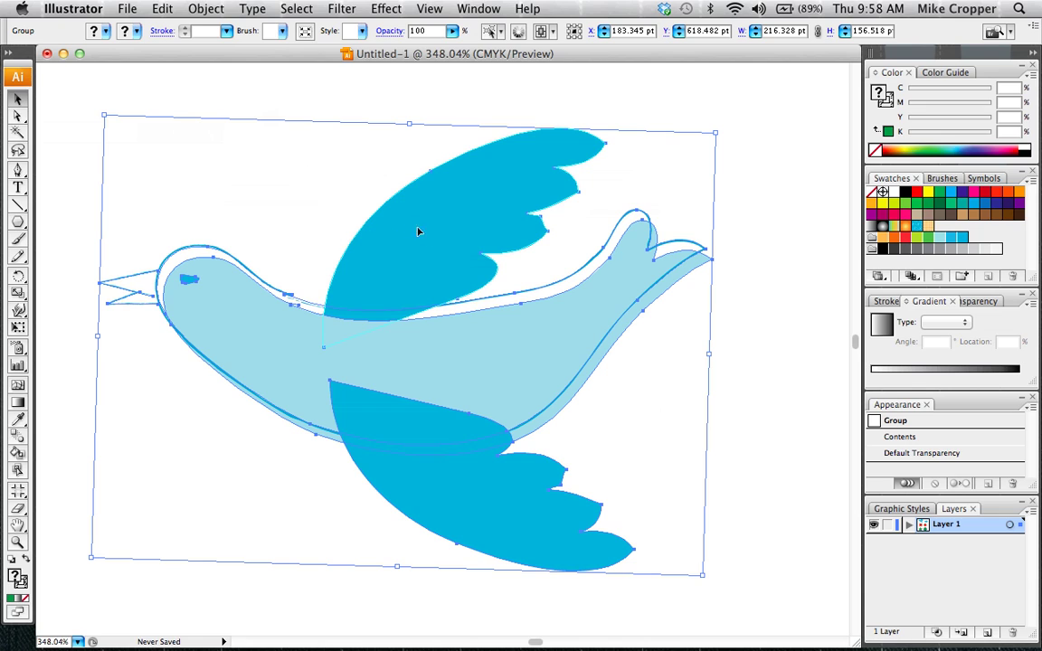
pyautogui.rightClick(431, 176)
pyautogui.click(480, 239)
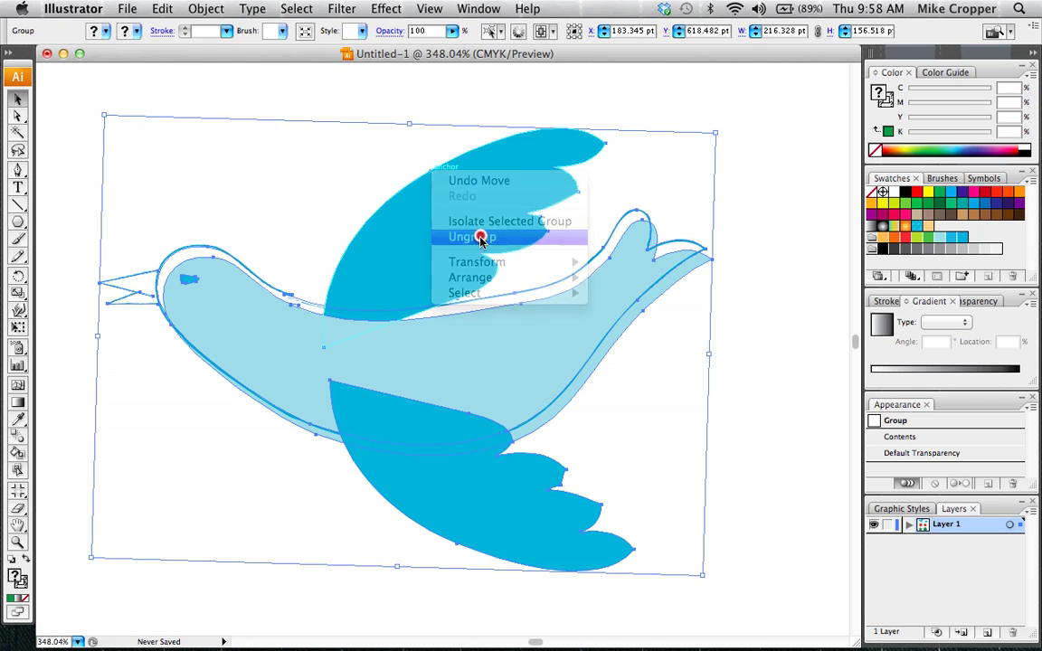
pyautogui.click(488, 103)
# Pull the upper wing's top edge up and left and reshape its curve
pyautogui.click(488, 159)
pyautogui.press('a')
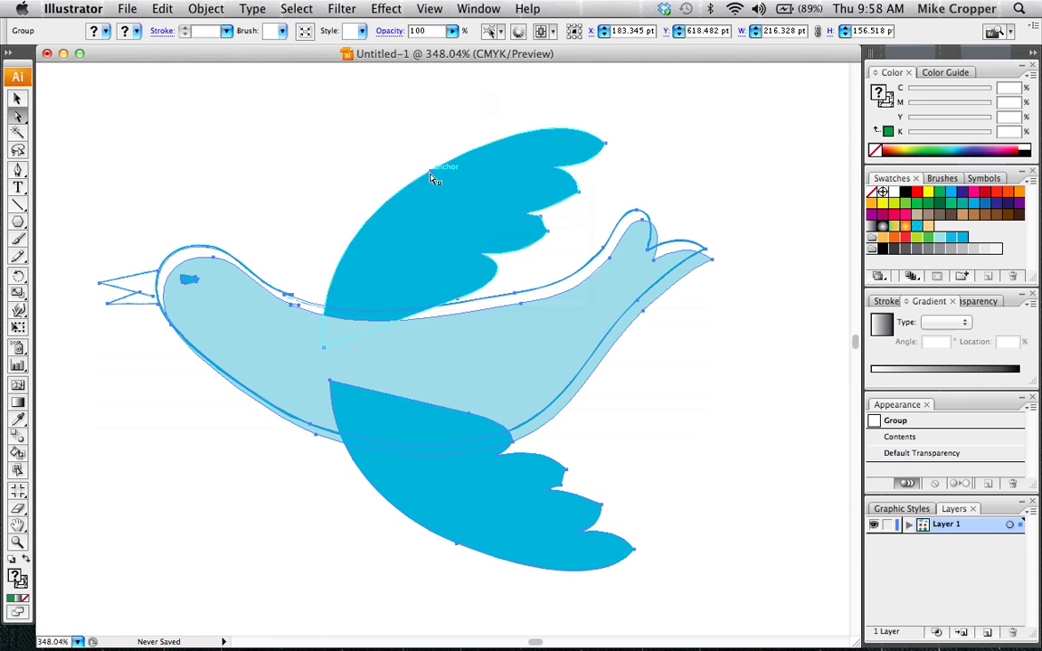
pyautogui.click(431, 177)
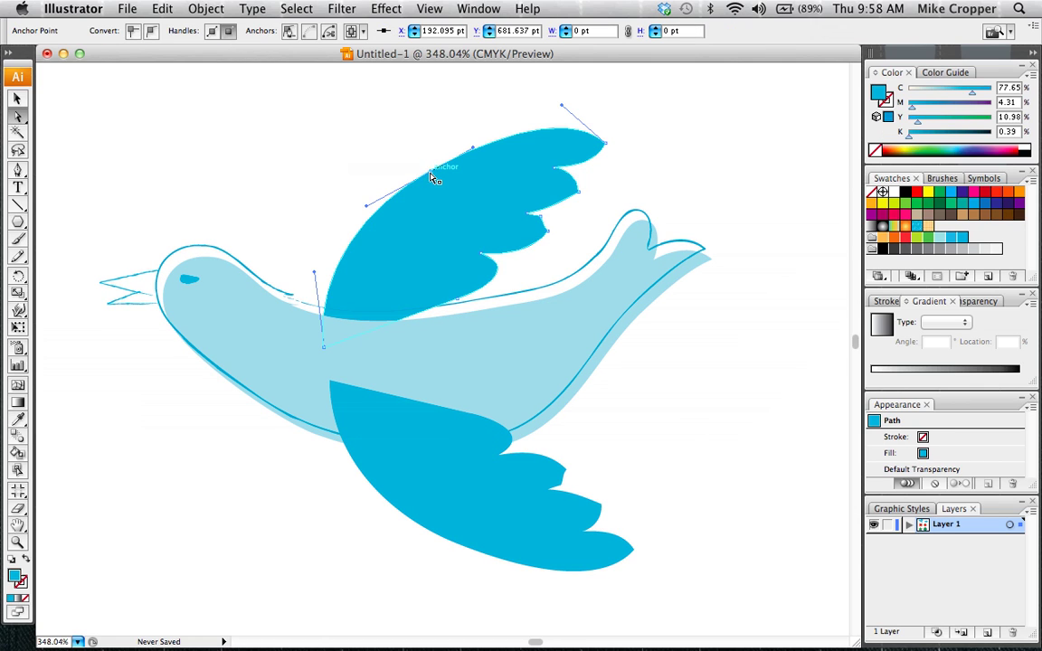
pyautogui.moveTo(430, 173); pyautogui.dragTo(406, 140)
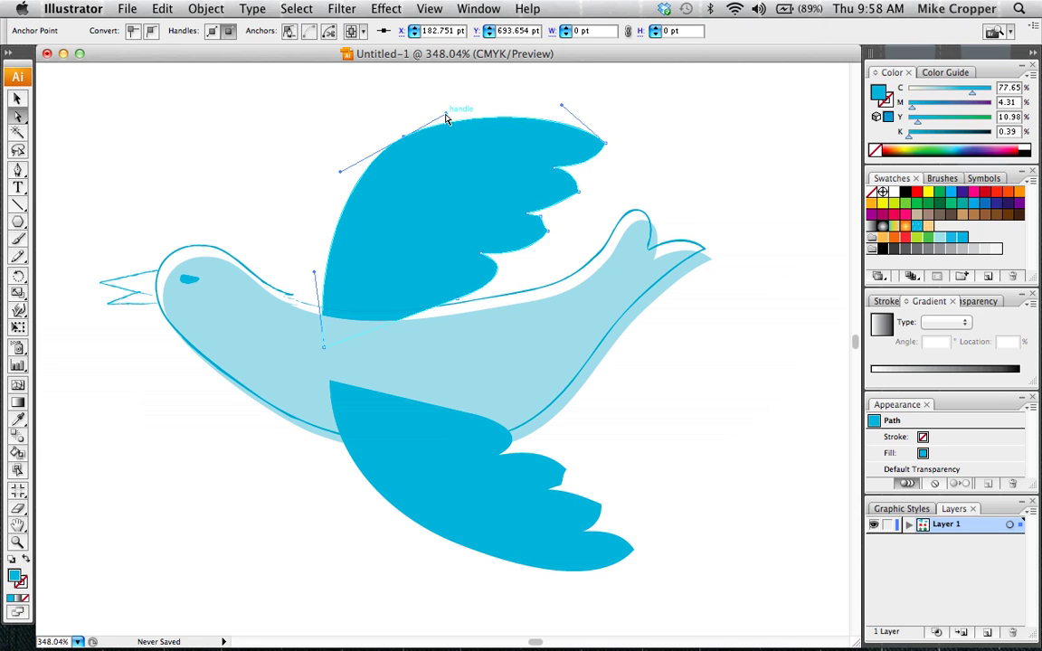
pyautogui.moveTo(445, 114); pyautogui.dragTo(477, 99)
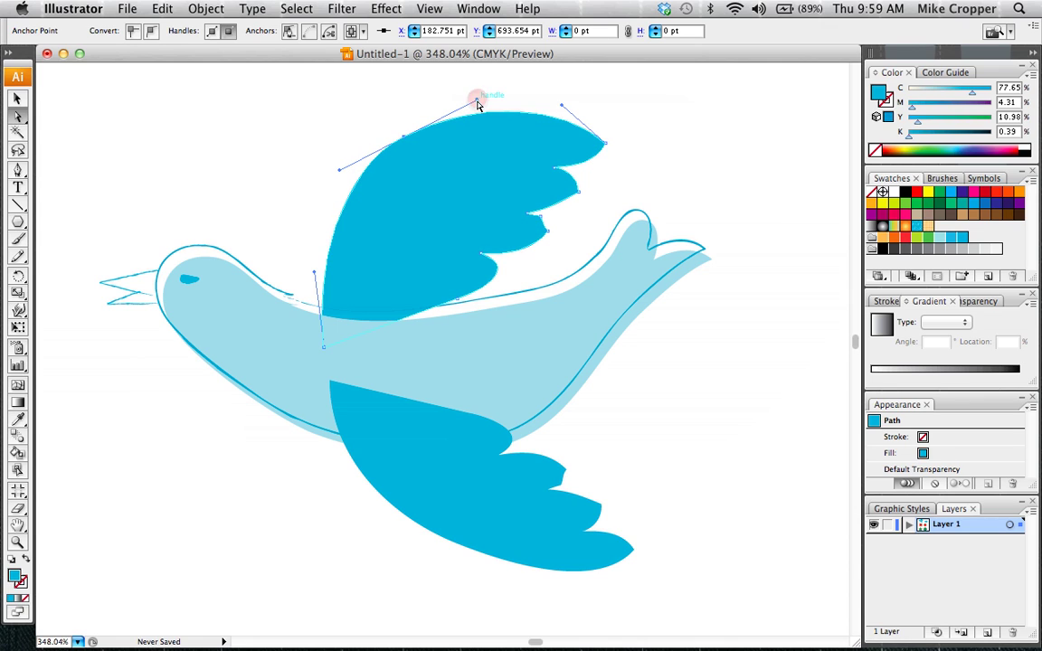
pyautogui.click(404, 136)
pyautogui.moveTo(408, 143); pyautogui.dragTo(410, 169)
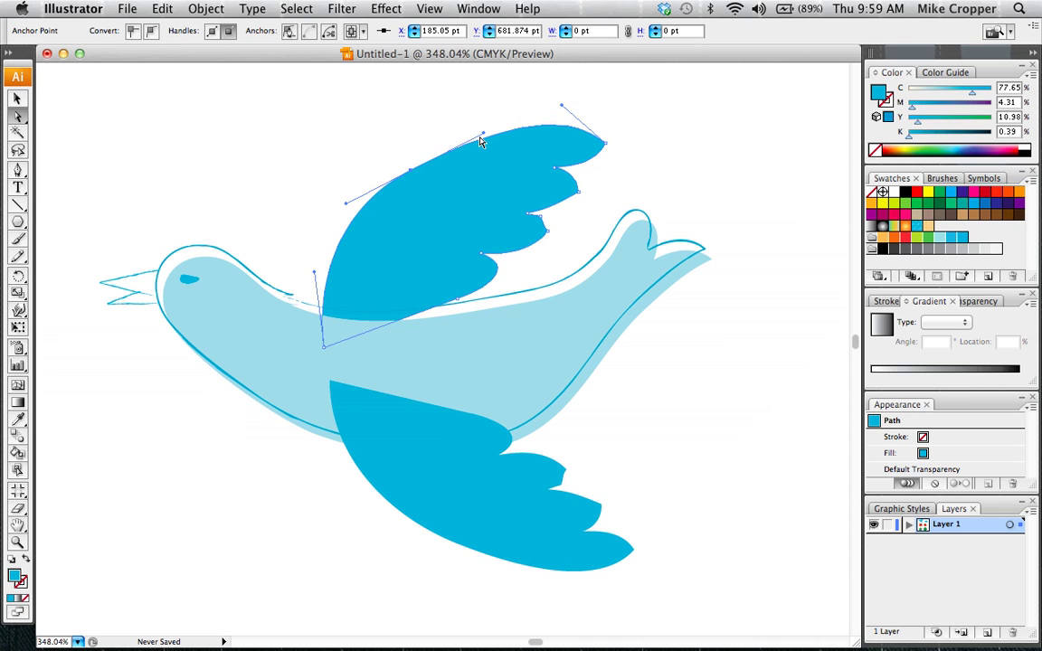
# Drag the wing-tip notch far to the right, then fit the whole artboard in view
pyautogui.click(607, 145)
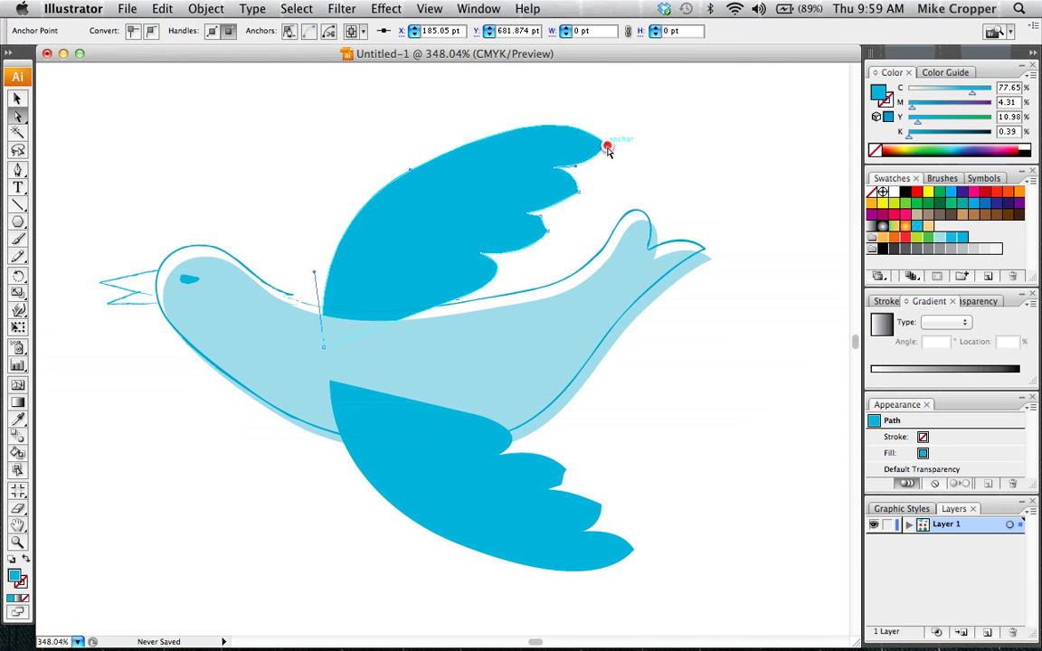
pyautogui.click(556, 168)
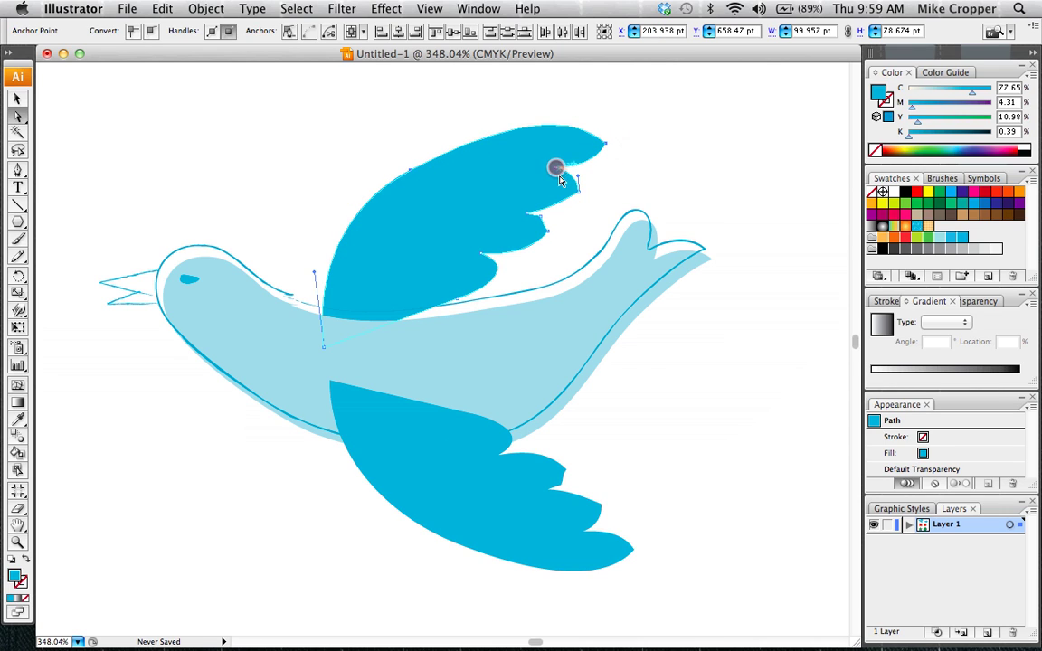
pyautogui.moveTo(558, 177); pyautogui.dragTo(693, 170)
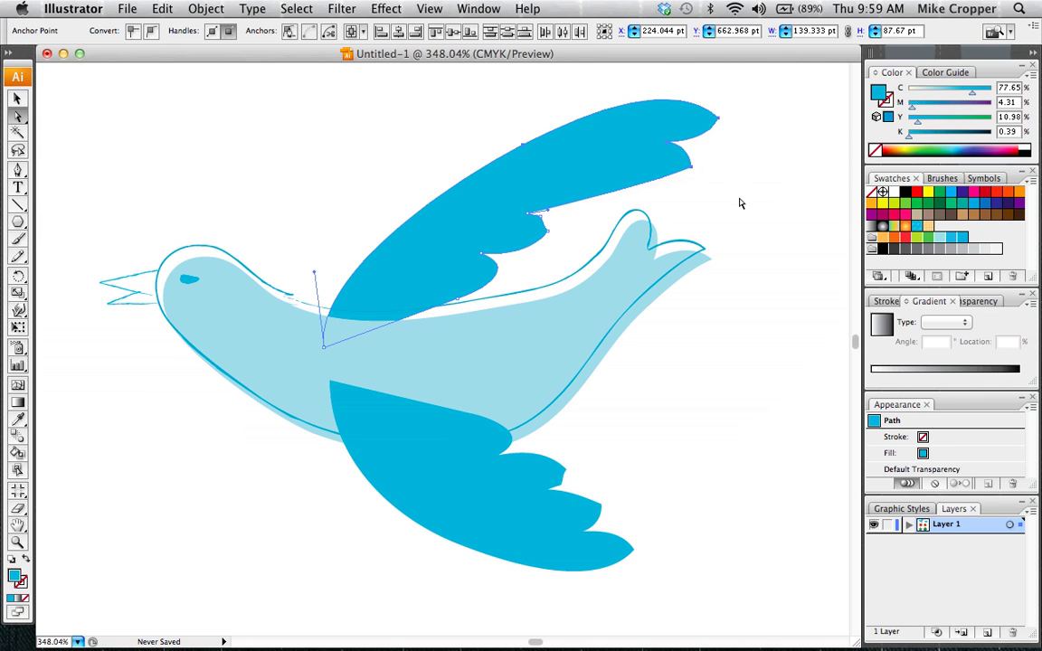
pyautogui.click(20, 121)
pyautogui.click(376, 381)
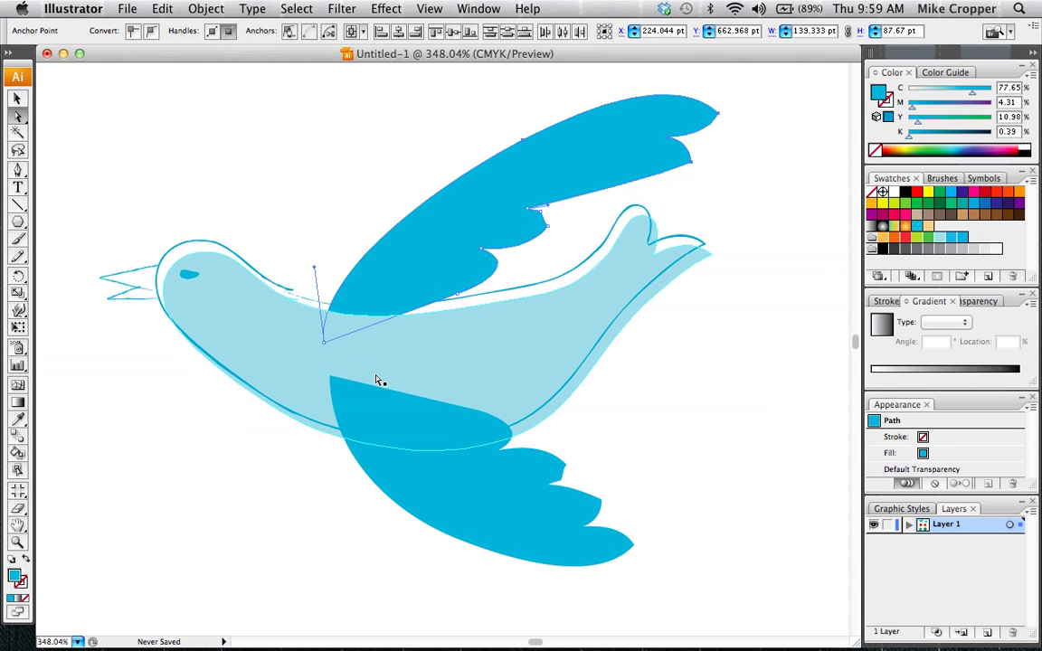
pyautogui.press('super+0')
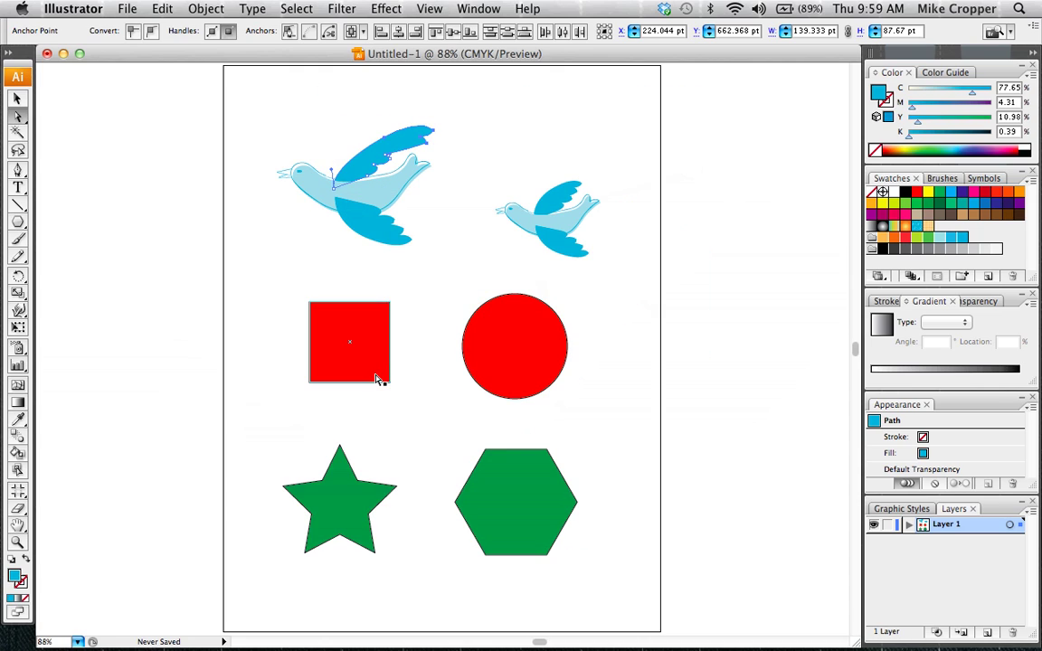
# Magic Wand-select the red square and circle, give them the green swatch, and scale both up
pyautogui.click(17, 134)
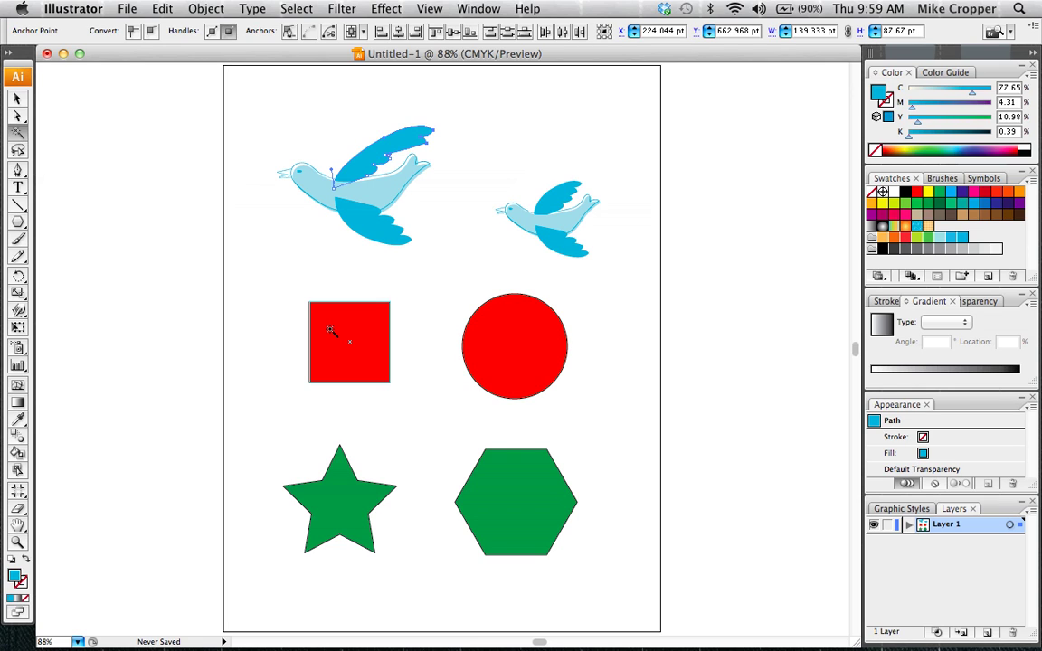
pyautogui.click(331, 331)
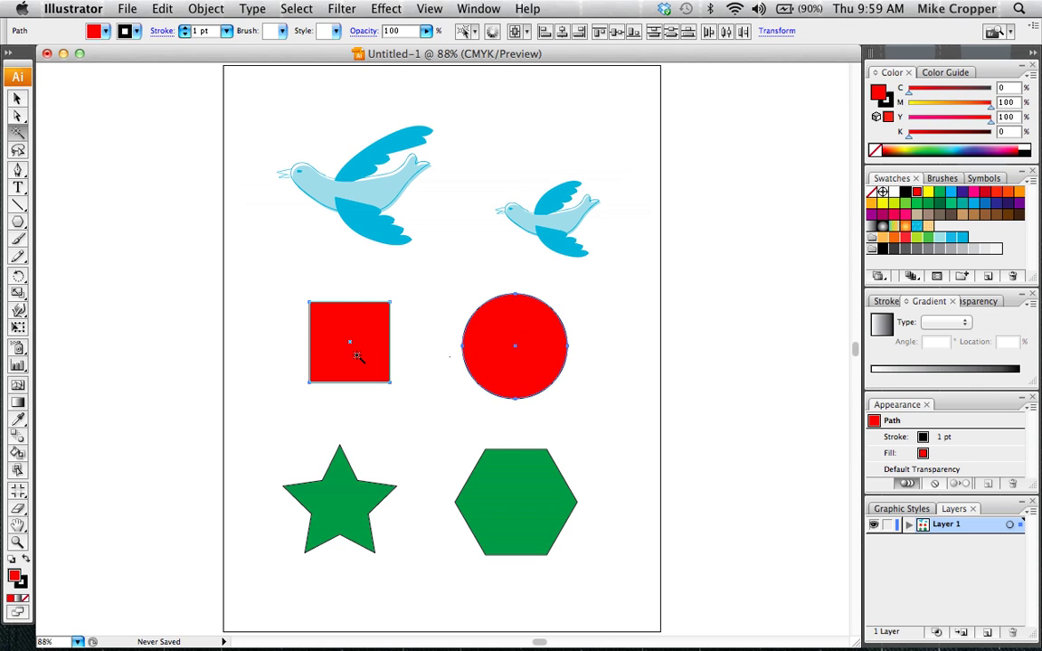
pyautogui.press('v')
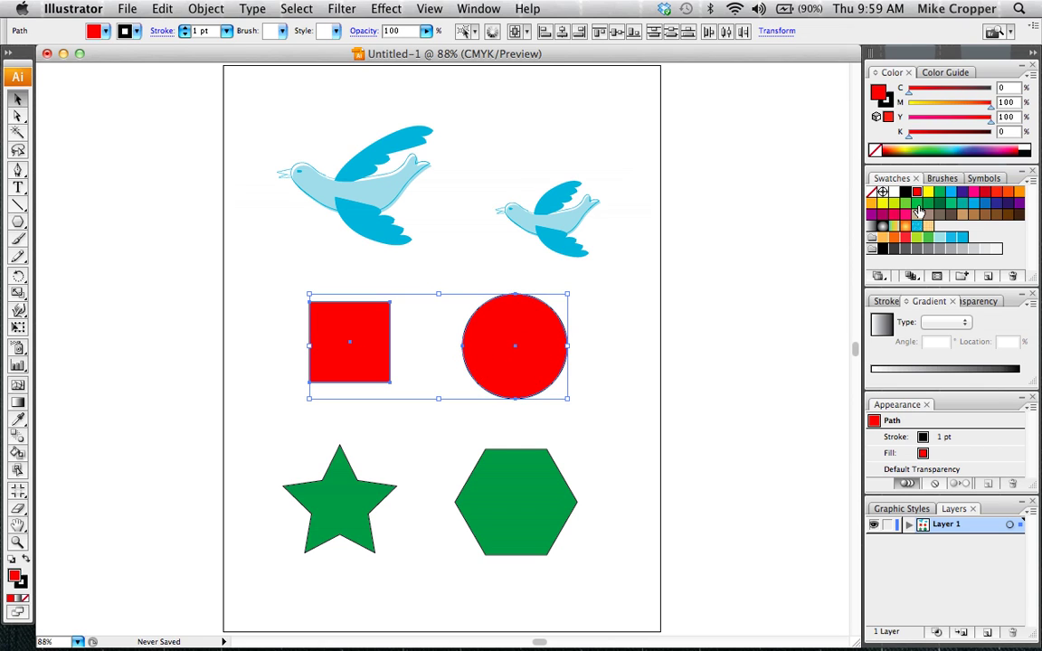
pyautogui.click(984, 193)
pyautogui.click(1019, 197)
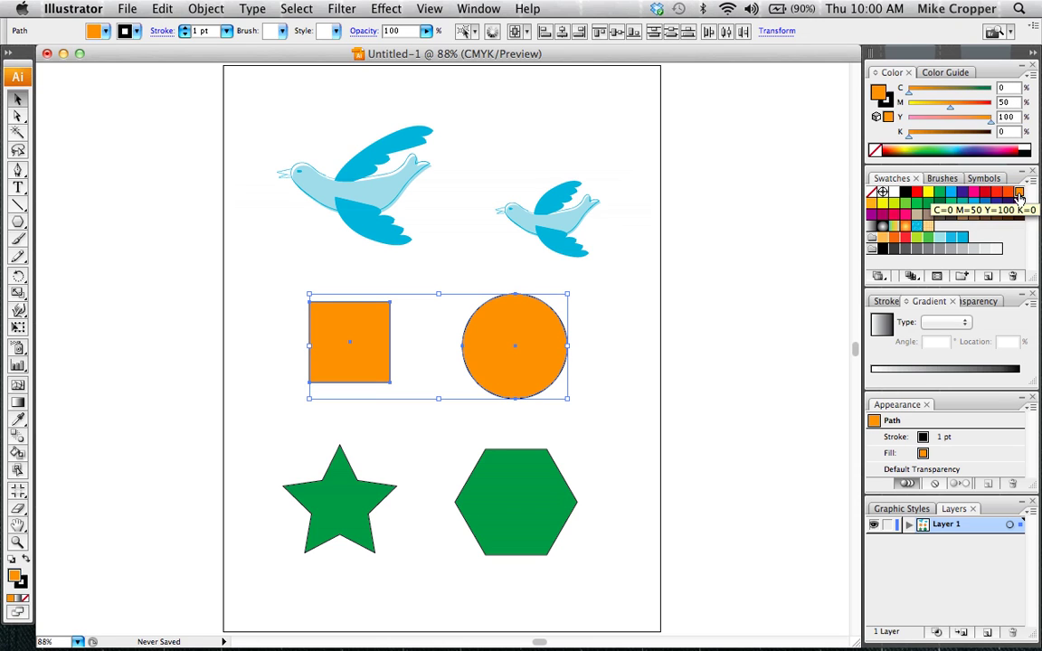
pyautogui.click(906, 208)
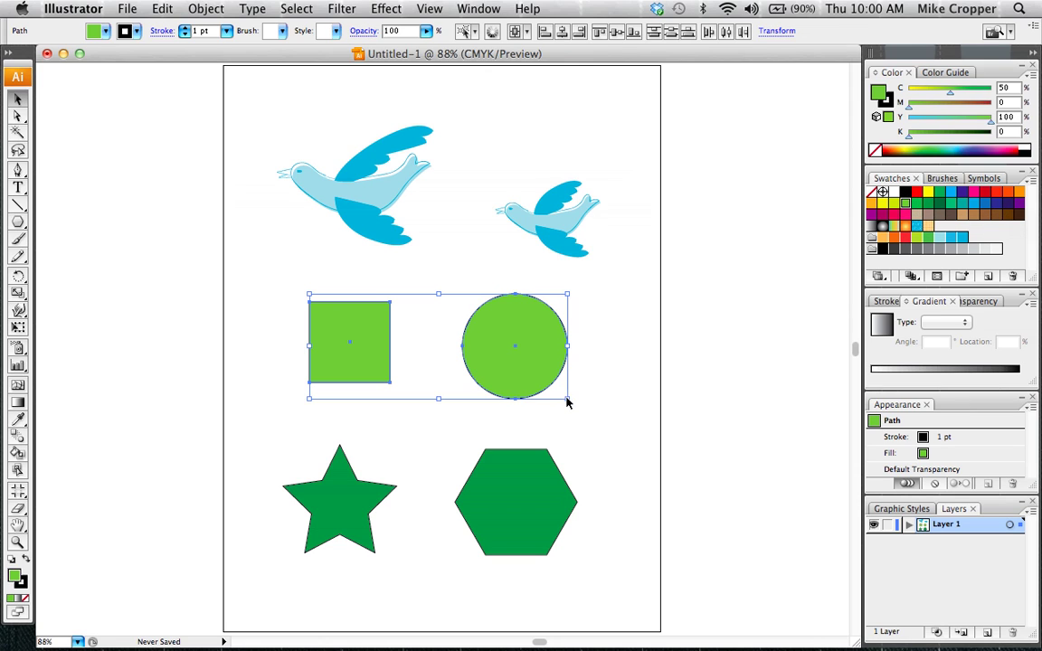
pyautogui.moveTo(568, 402); pyautogui.dragTo(612, 437)
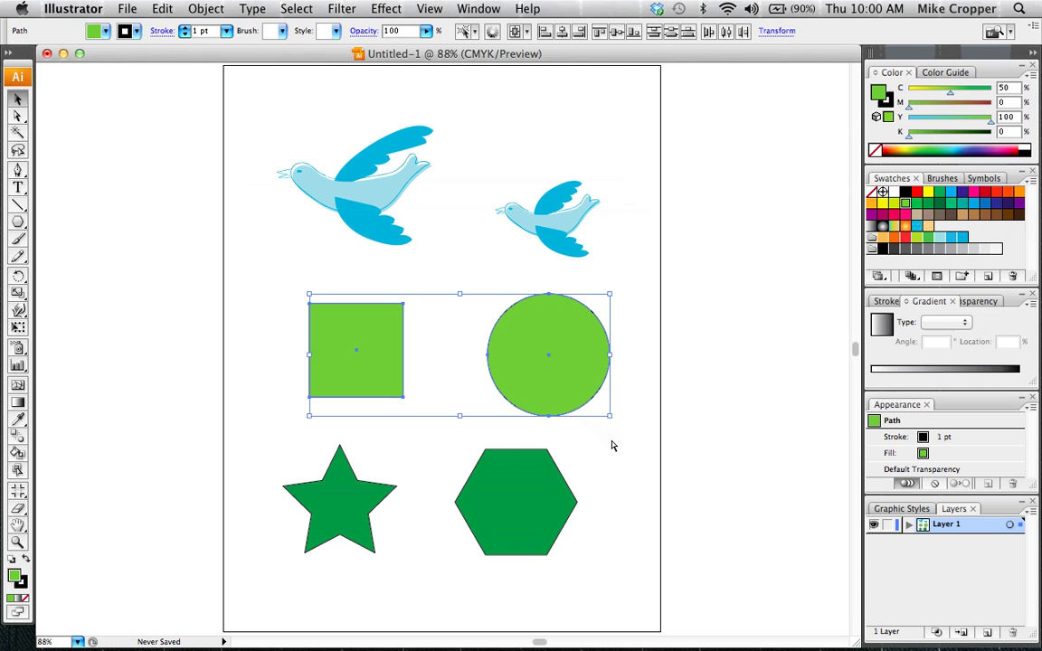